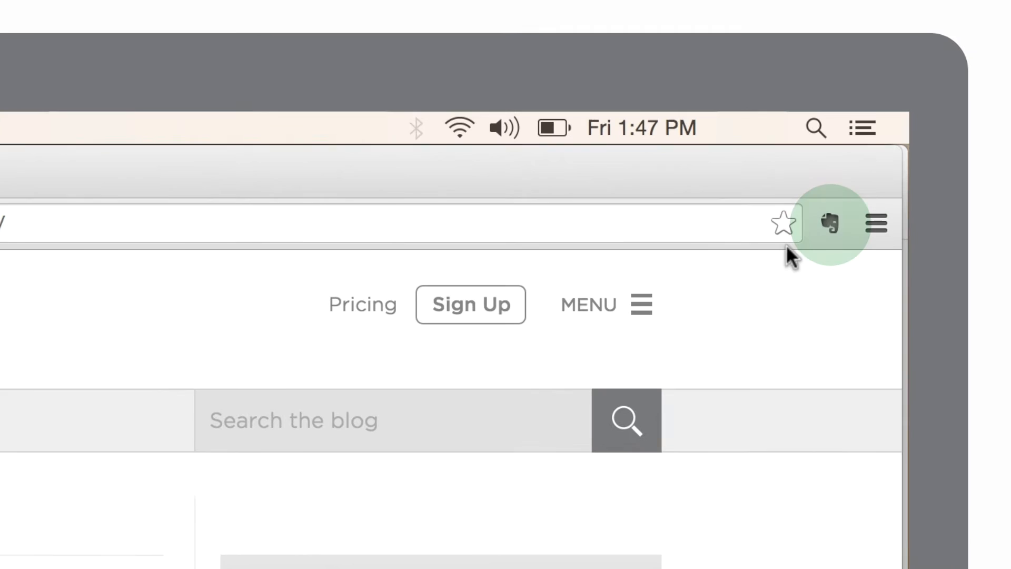
# Start clipping the blog article and choose the Team notebook as its destination.
pyautogui.click(830, 224)
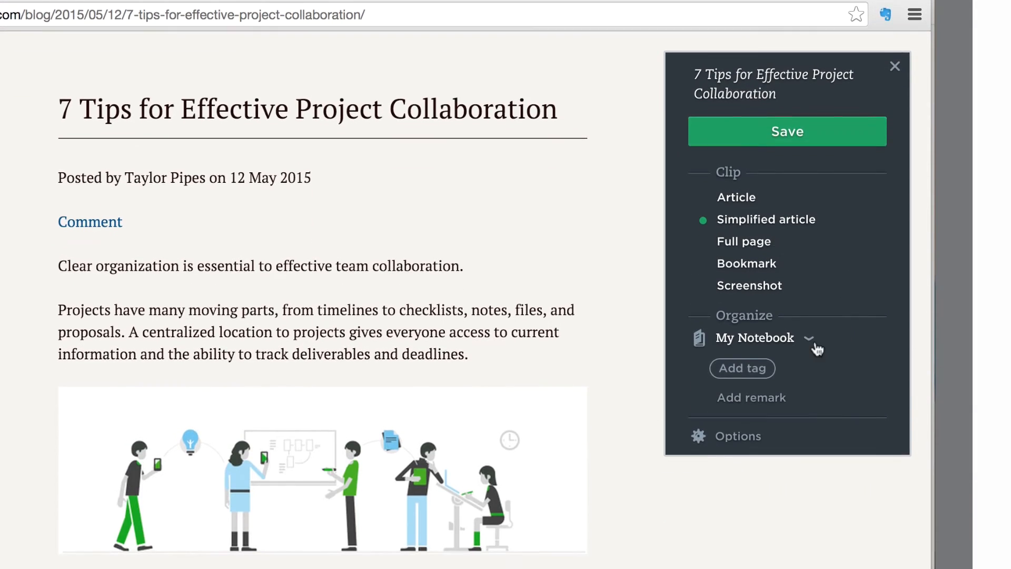
pyautogui.click(807, 246)
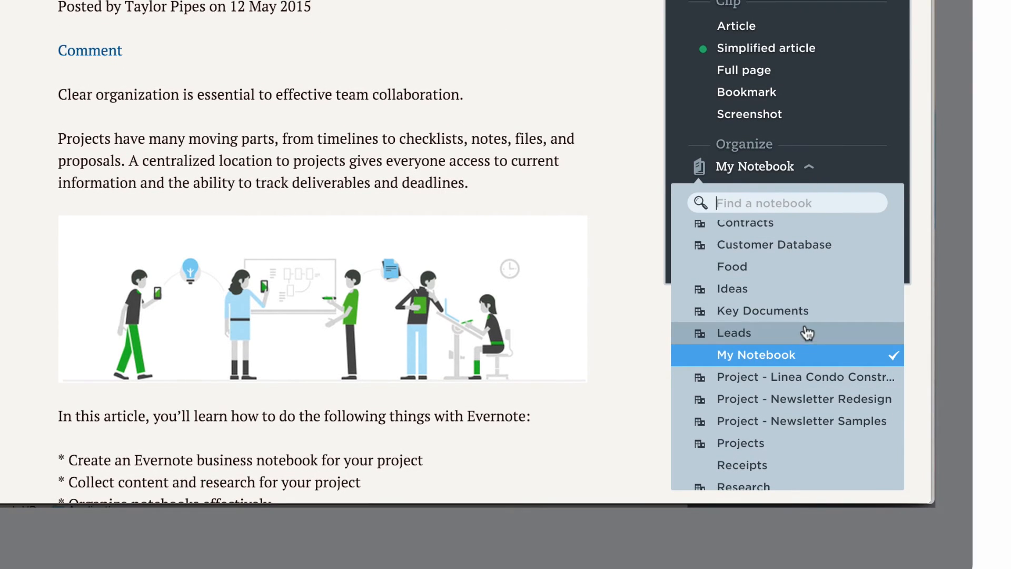
pyautogui.scroll(-3, 807, 336)
pyautogui.scroll(-2, 745, 334)
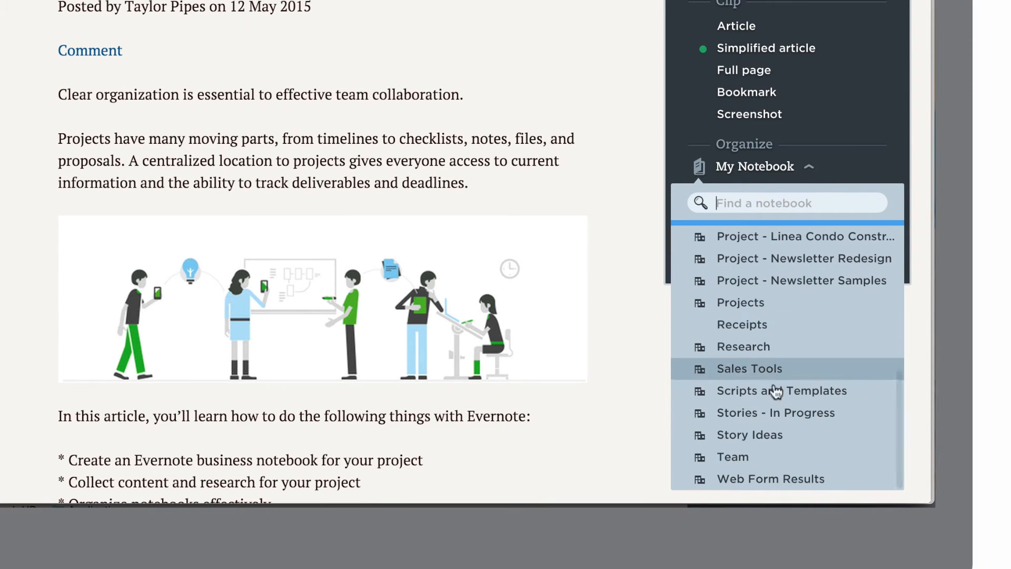
pyautogui.click(755, 457)
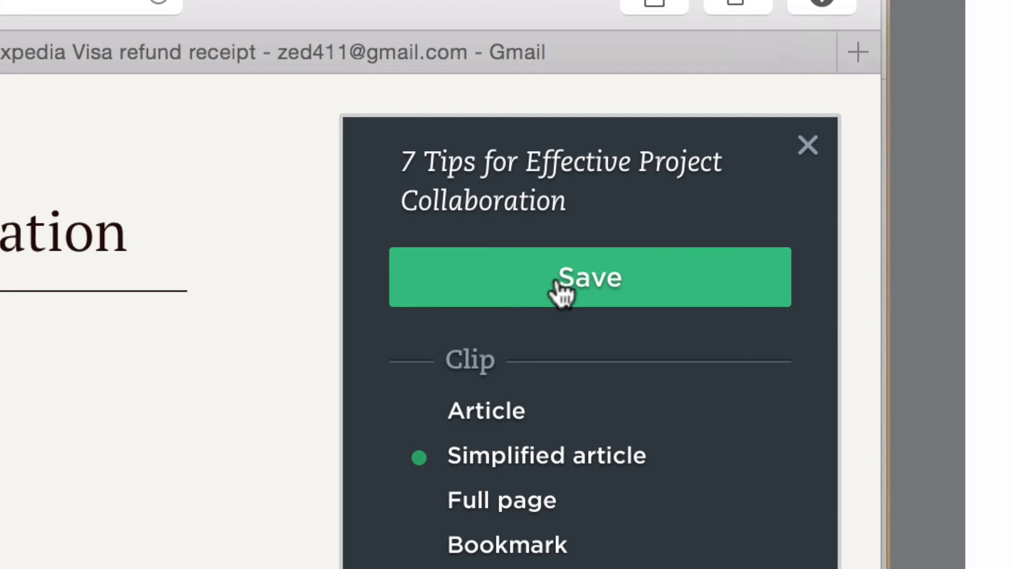
# Save the simplified article clip of '7 Tips for Effective Project Collaboration' to the Team notebook.
pyautogui.click(557, 281)
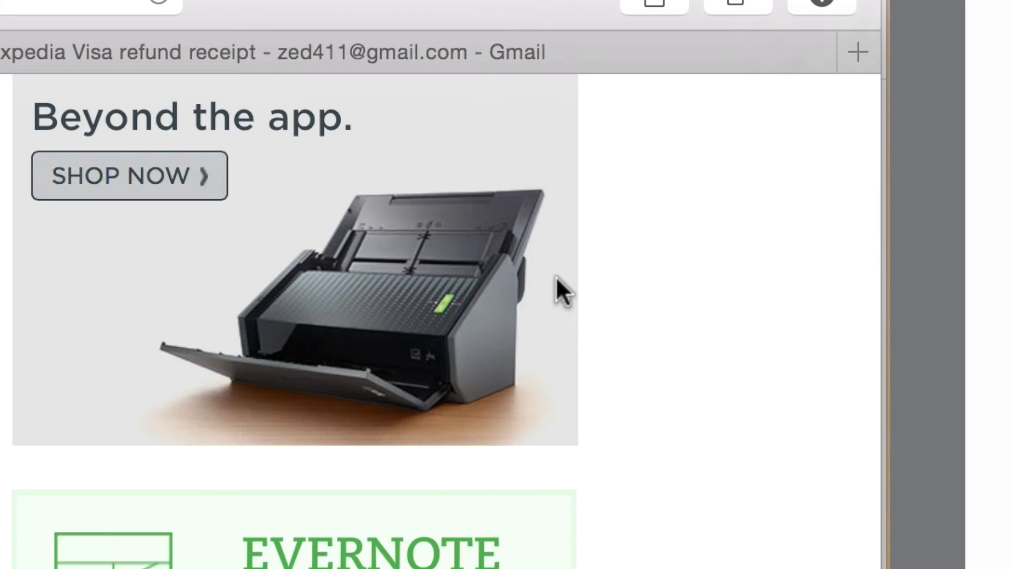